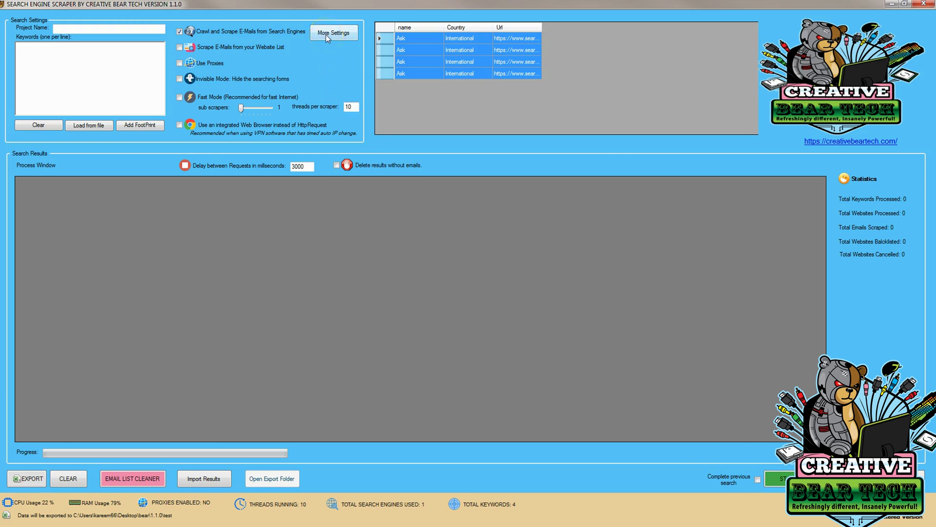
Name the project 'video marketing' and enter keywords: video marketing, youtube, video marketing tips, video marketing ideas
left_click(117, 30)
type("video marketing")
left_click(51, 64)
type("video marketing")
key("Return")
type("videos")
type("yotube")
key("BackSpace")
key("BackSpace")
key("BackSpace")
key("BackSpace")
type("utube")
key("Return")
type("video marketing")
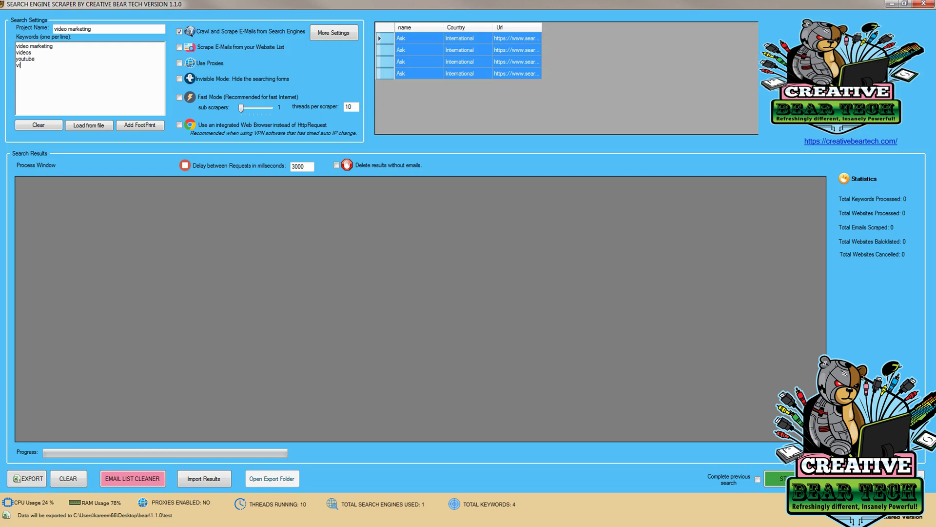
type(" tips video marketing ideas")
left_click(110, 28)
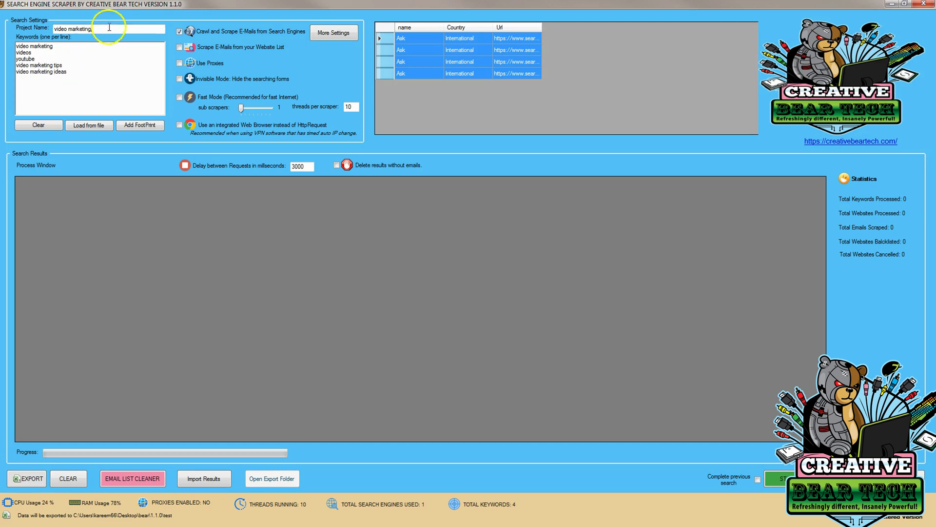
Open More Settings and look through the Proxy, Speed and Captcha settings tabs
left_click(94, 59)
left_click(353, 37)
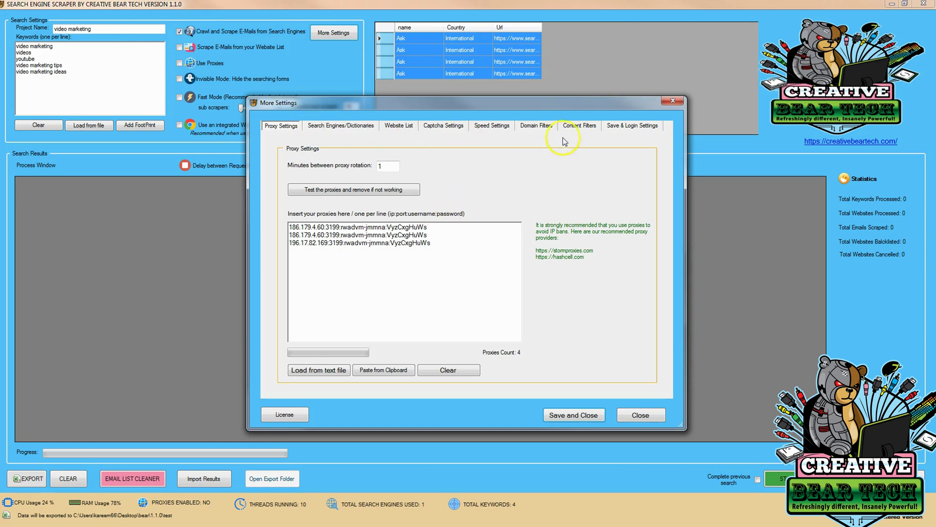
left_click(492, 128)
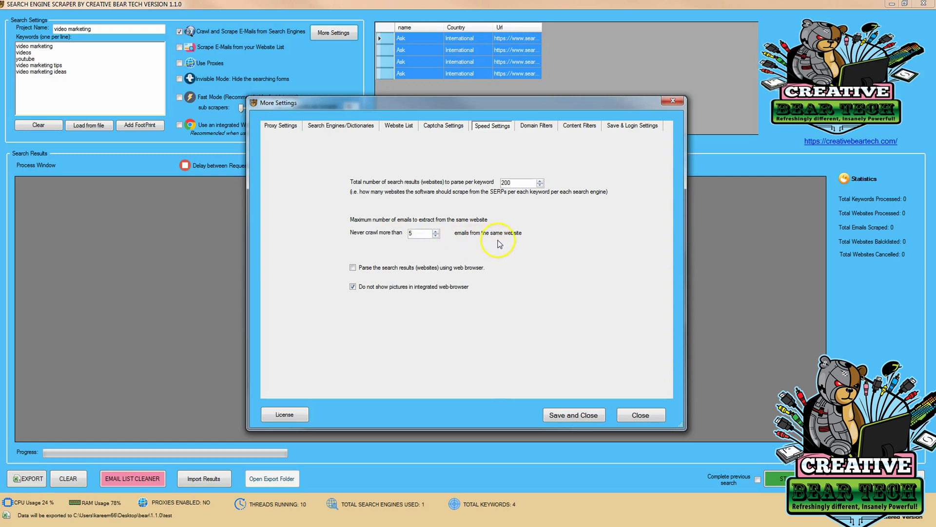
left_click(443, 128)
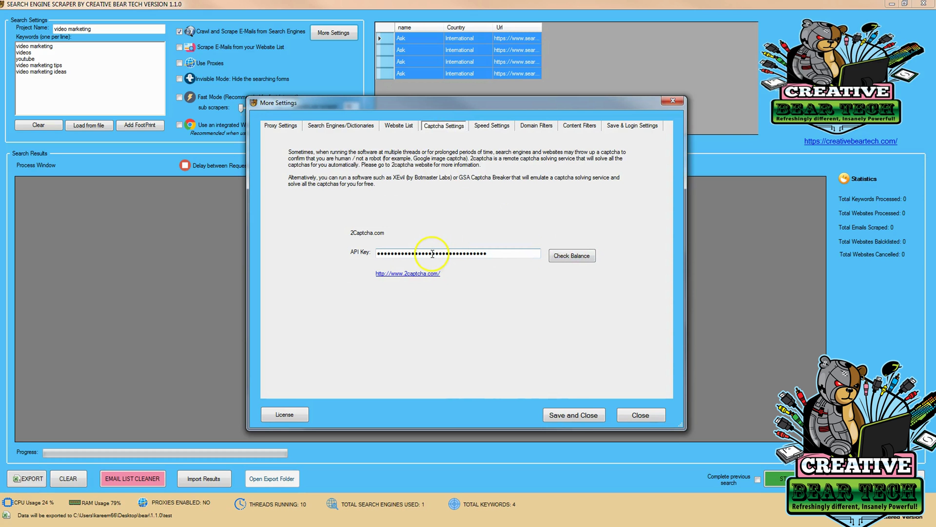
Tick Yahoo on the Search Engines/Dictionaries tab and save and close the settings
left_click(348, 127)
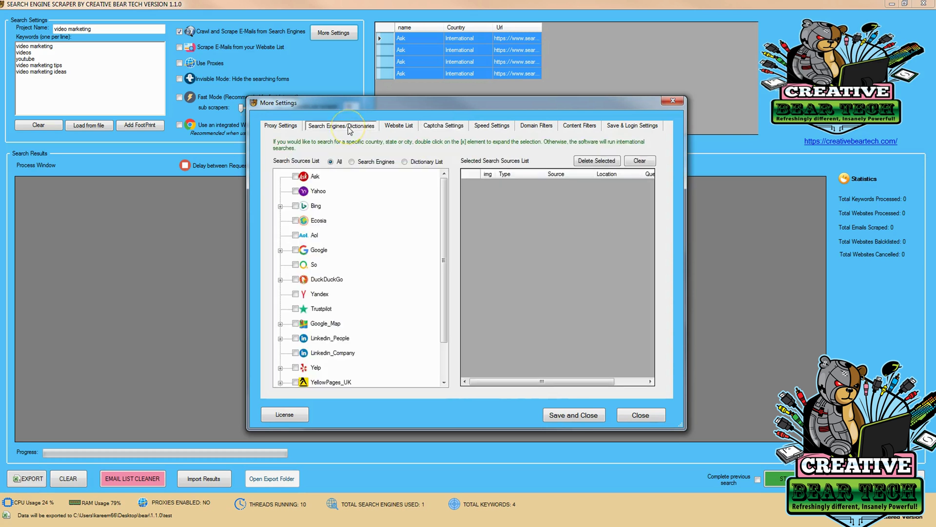
left_click(295, 191)
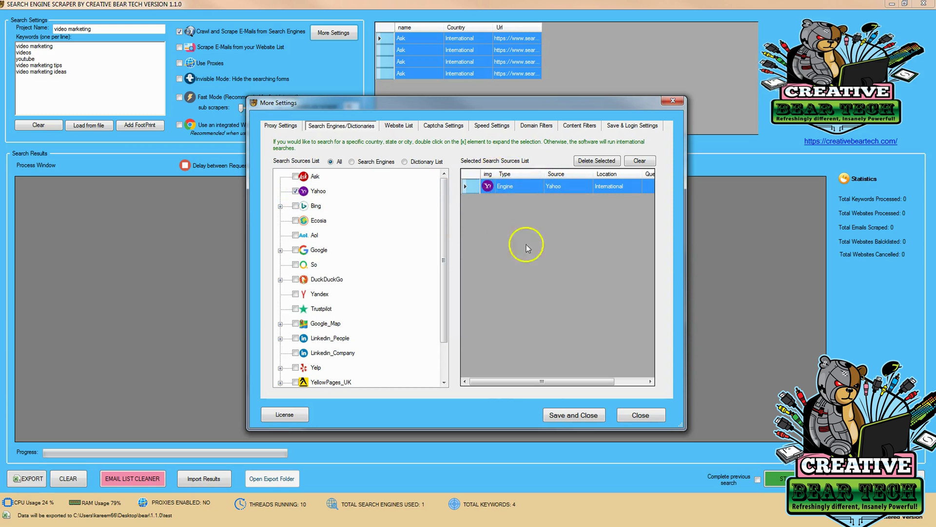
left_click(556, 416)
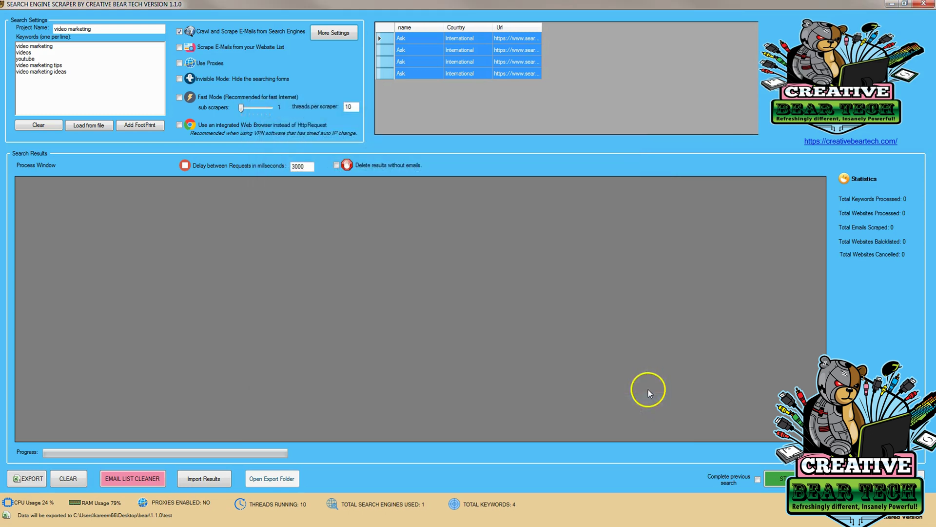
Start the Yahoo scrape and restore the window down to watch the scraper's browser at work
left_click(790, 478)
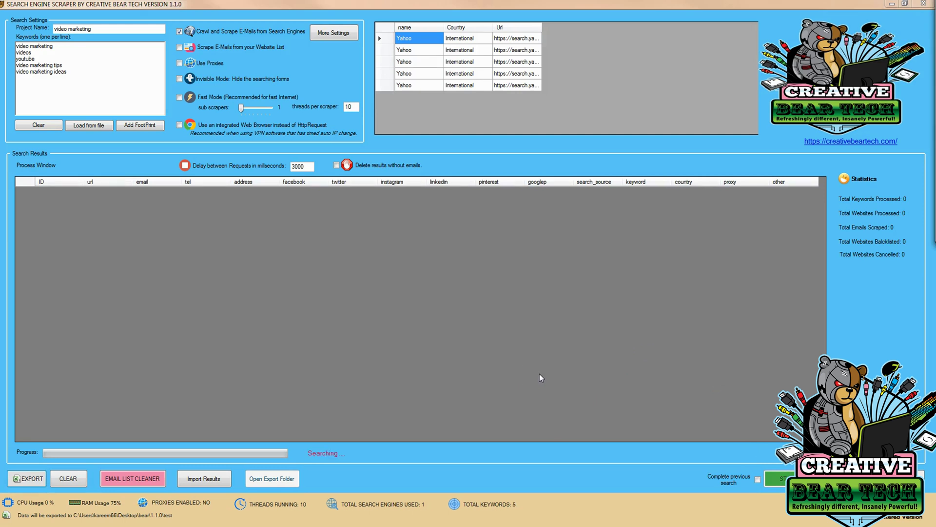
left_click(582, 84)
left_click(905, 4)
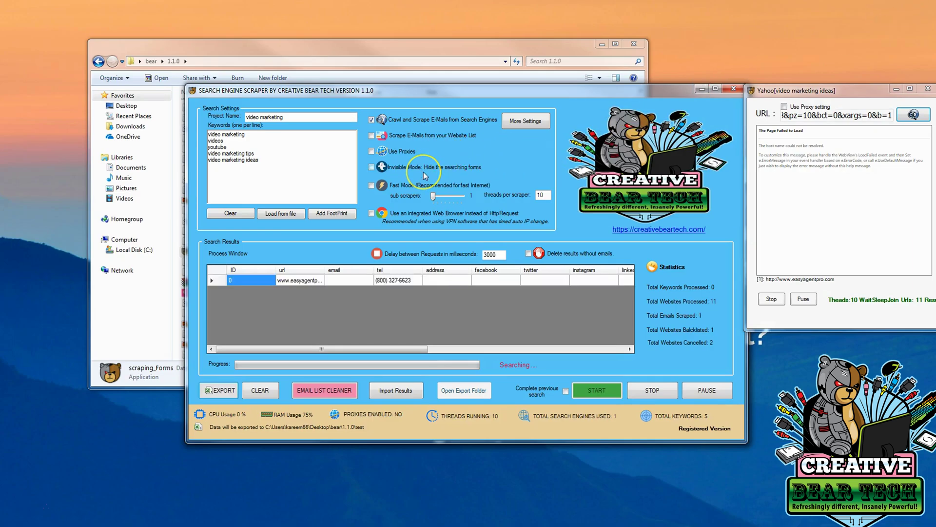
left_click(376, 168)
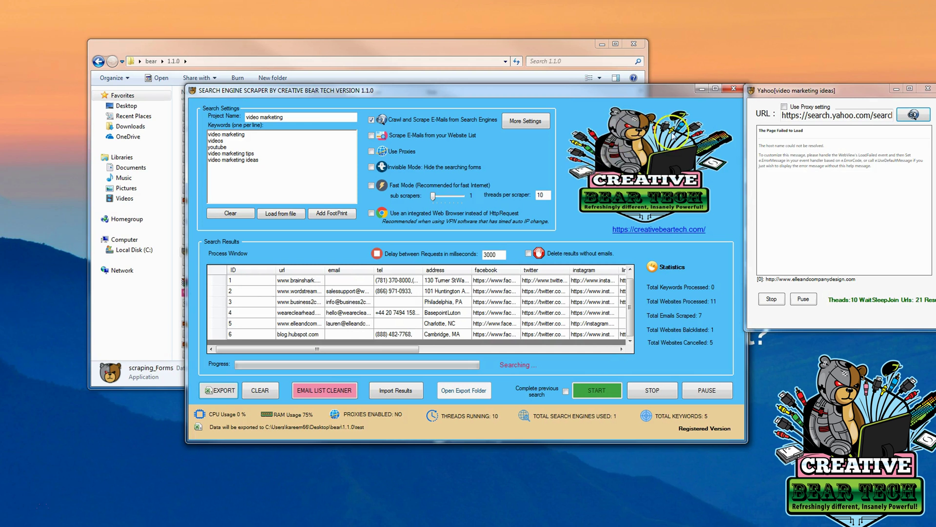
Maximize the scraper and export the nine results to video marketing_05-06-2019.csv
left_click(716, 89)
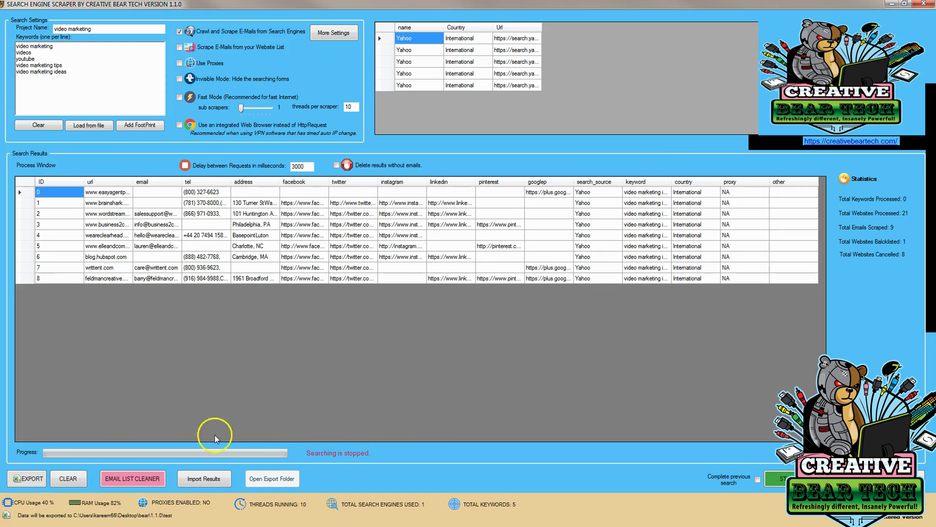
left_click(28, 479)
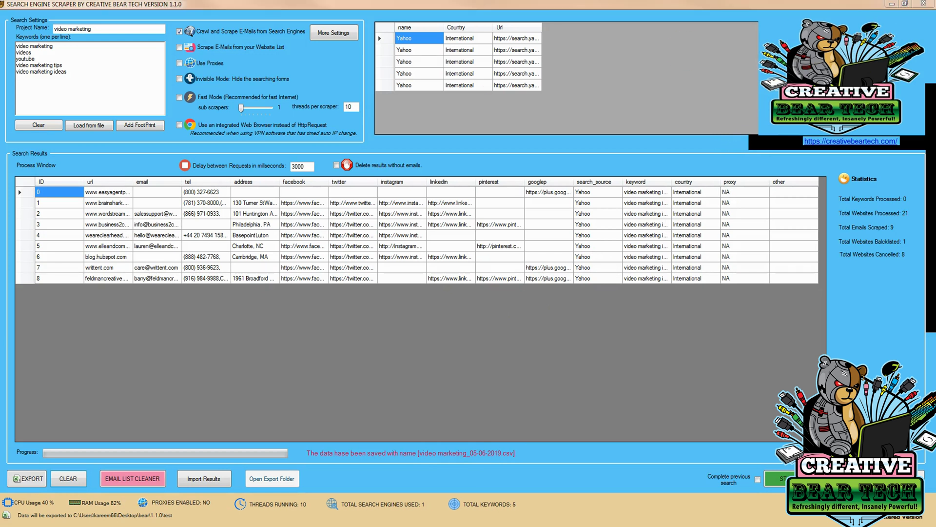
In Explorer, go into test > video marketing and select video marketing_05-06-2019.csv
key("alt+Tab")
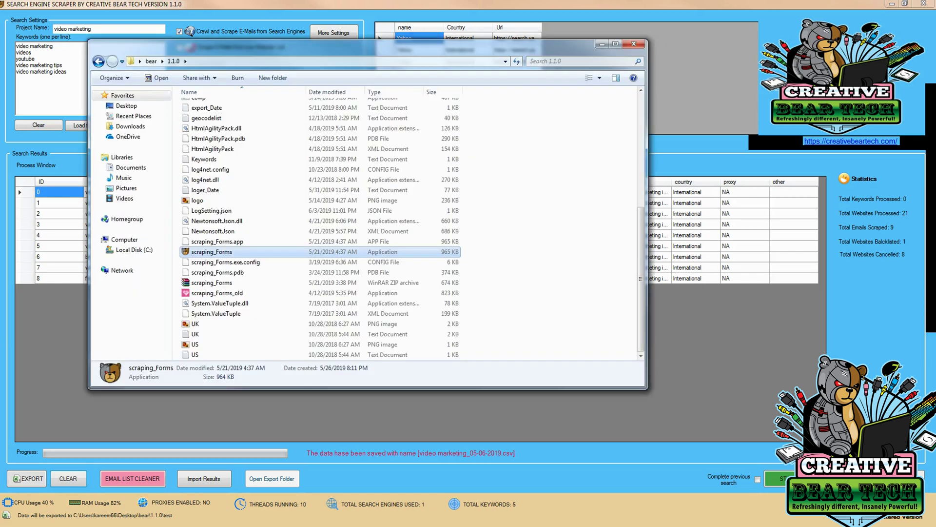
scroll(307, 259, "up", 7)
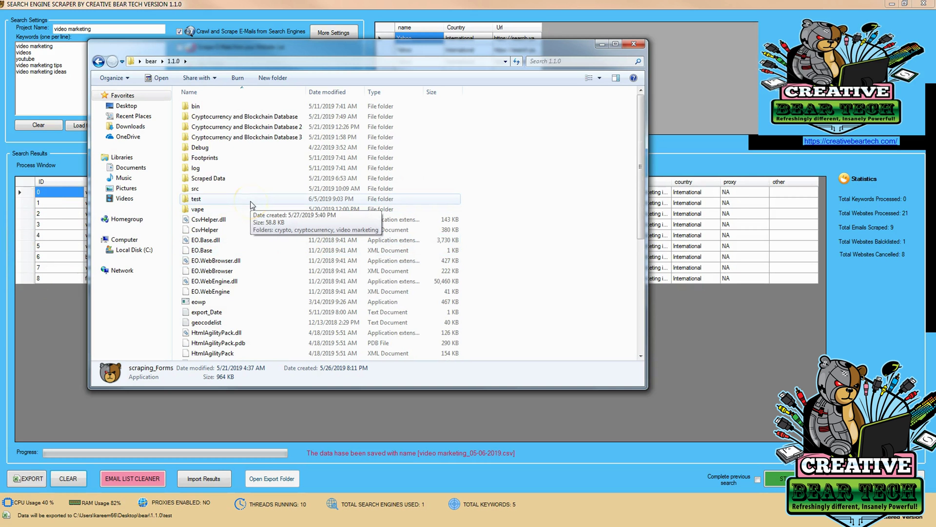
double_click(251, 203)
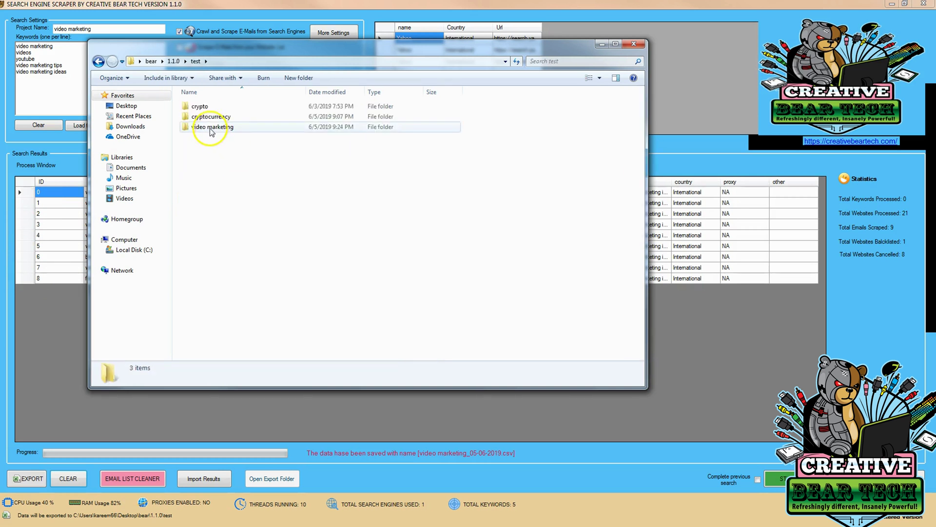
left_click(211, 131)
double_click(211, 130)
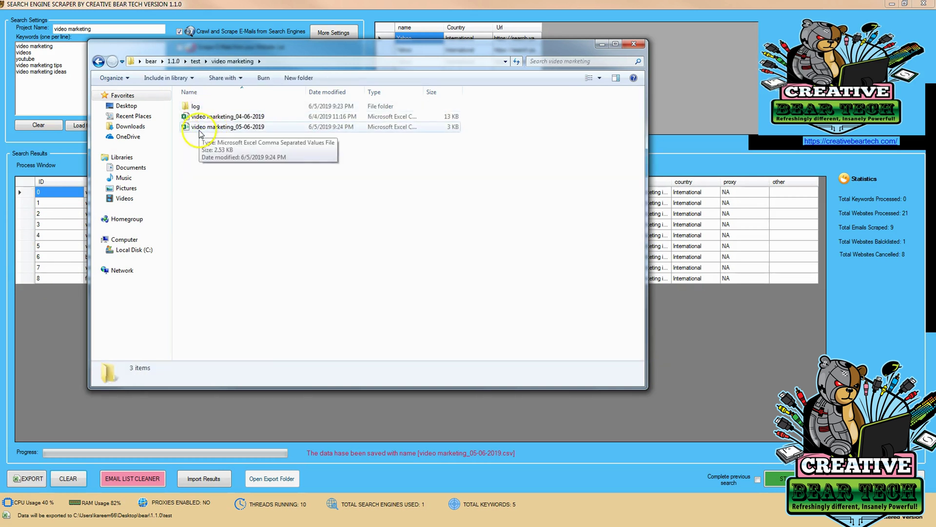
left_click(202, 128)
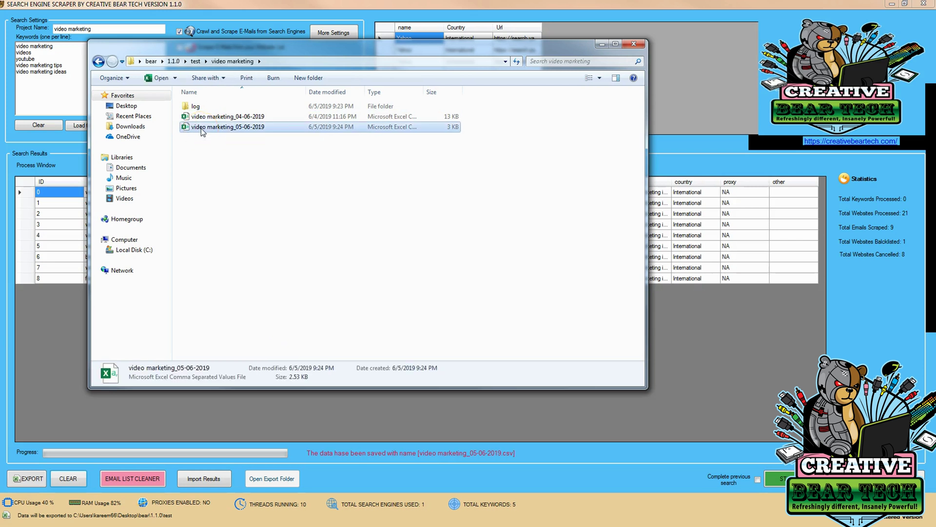
left_click(209, 118)
left_click(210, 130)
Open the CSV in Excel, widen the url (B) and email (D) columns, then minimize Excel
double_click(208, 128)
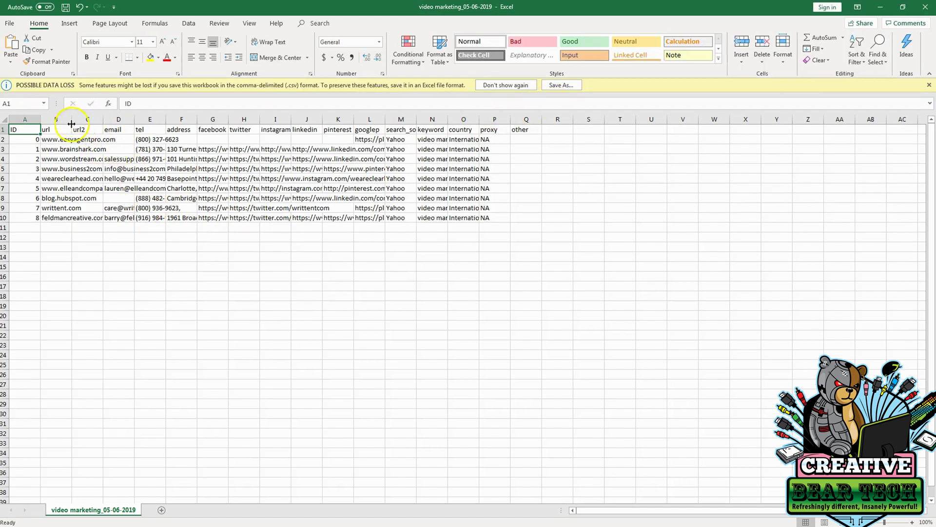
left_click_drag(72, 123, 143, 122)
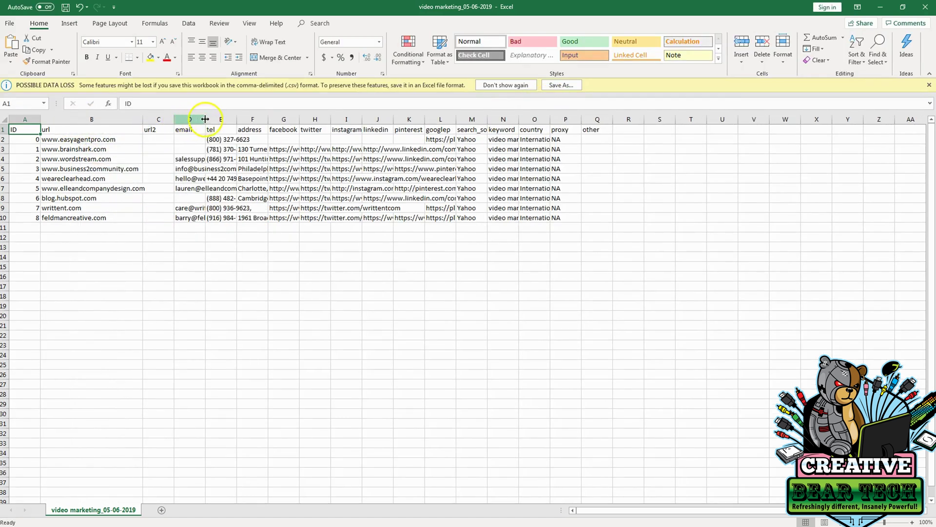
left_click_drag(205, 119, 441, 119)
left_click(880, 7)
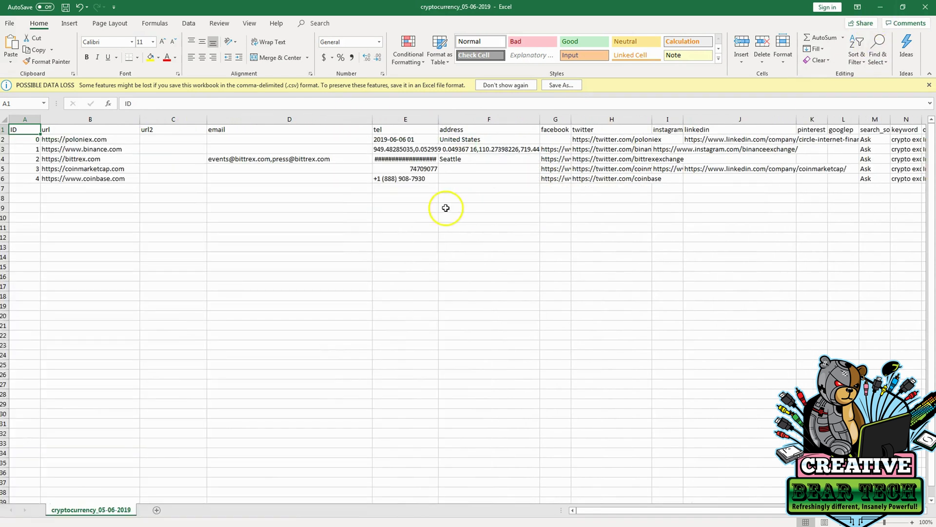
left_click(886, 12)
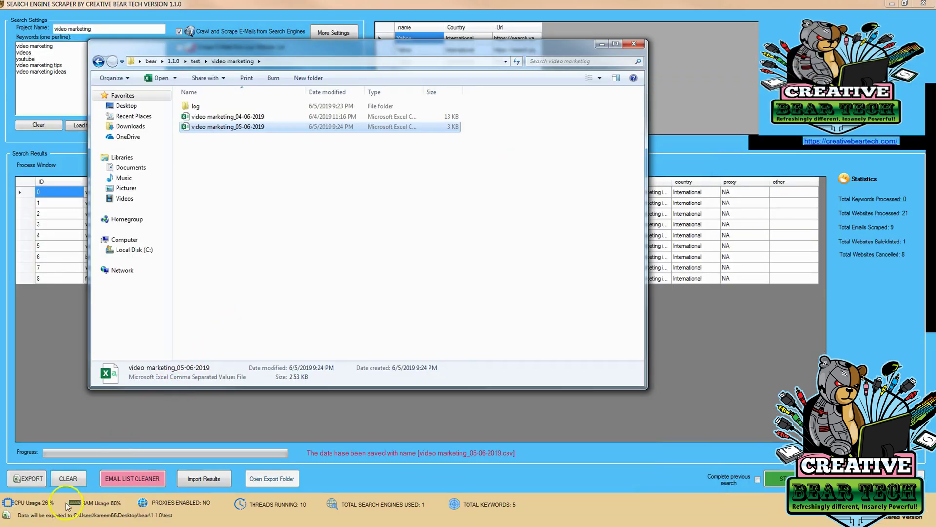